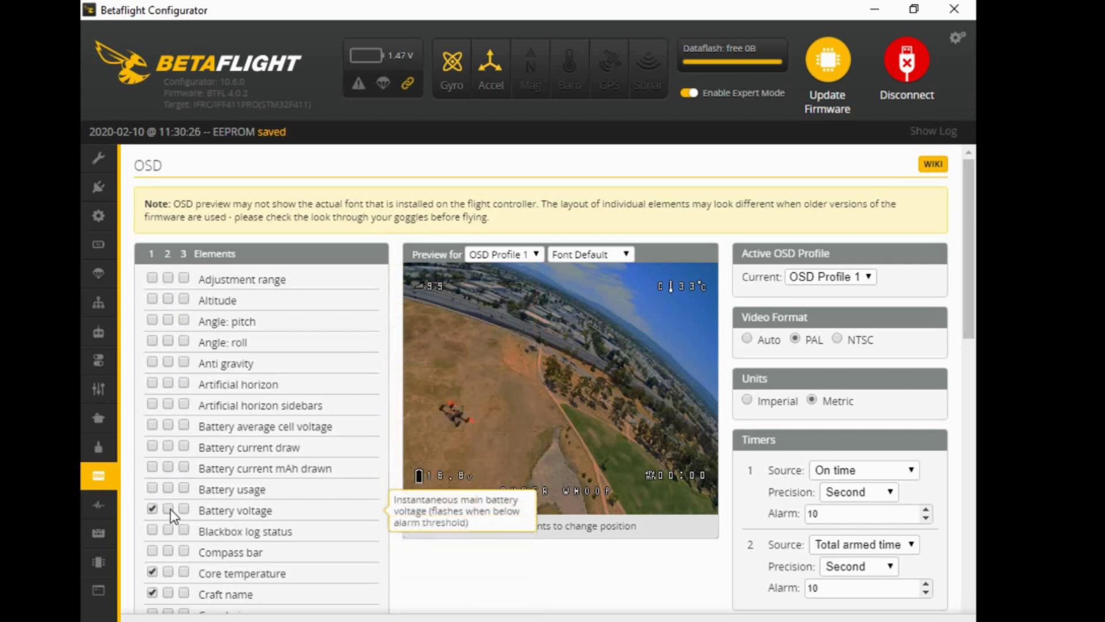
# Step: Preview the OSD layout for OSD Profile 2, then set the preview back to OSD Profile 1
pyautogui.click(535, 255)
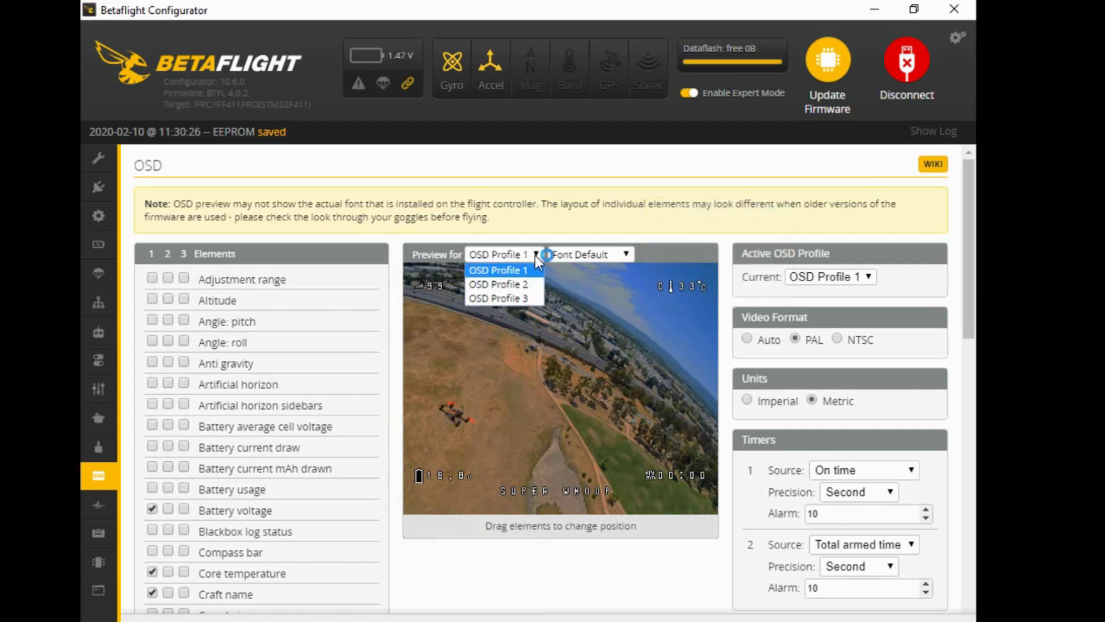
pyautogui.click(531, 286)
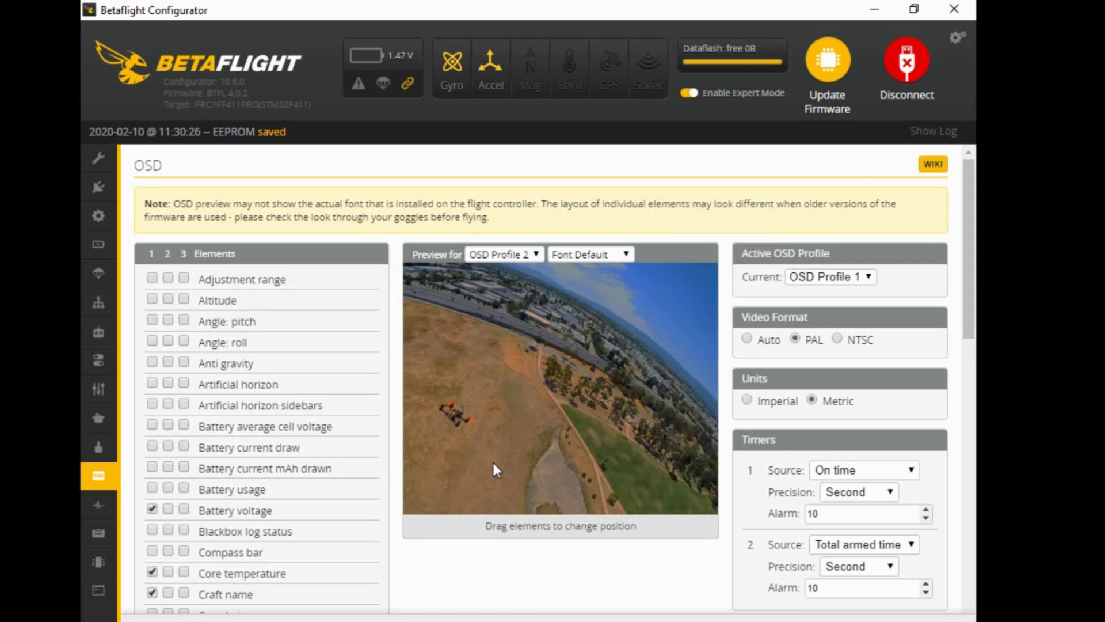
pyautogui.click(534, 254)
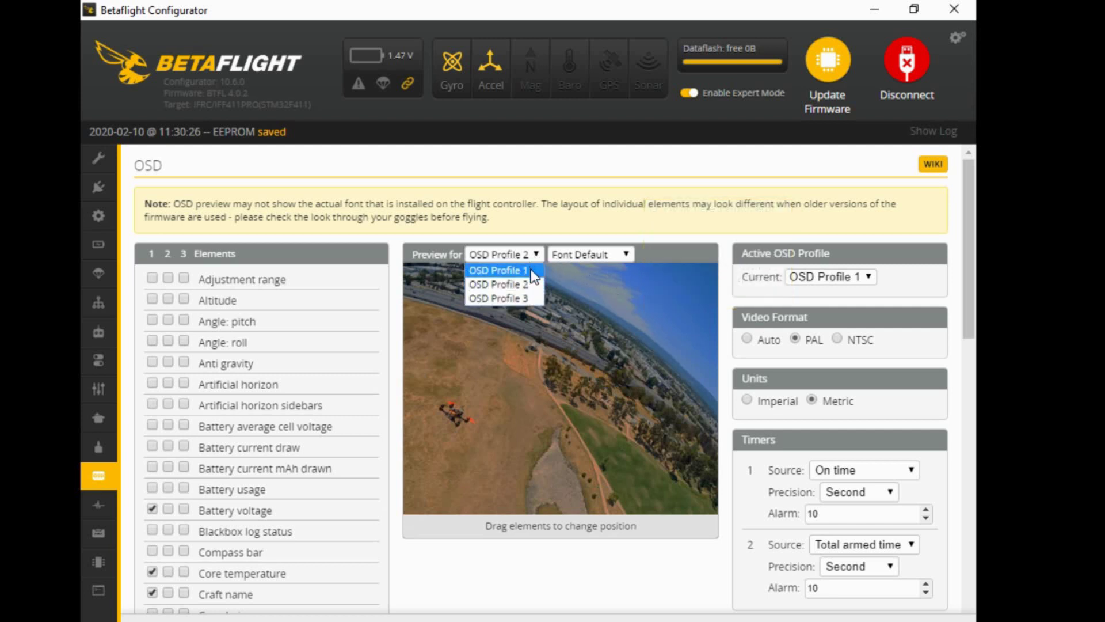
pyautogui.click(530, 270)
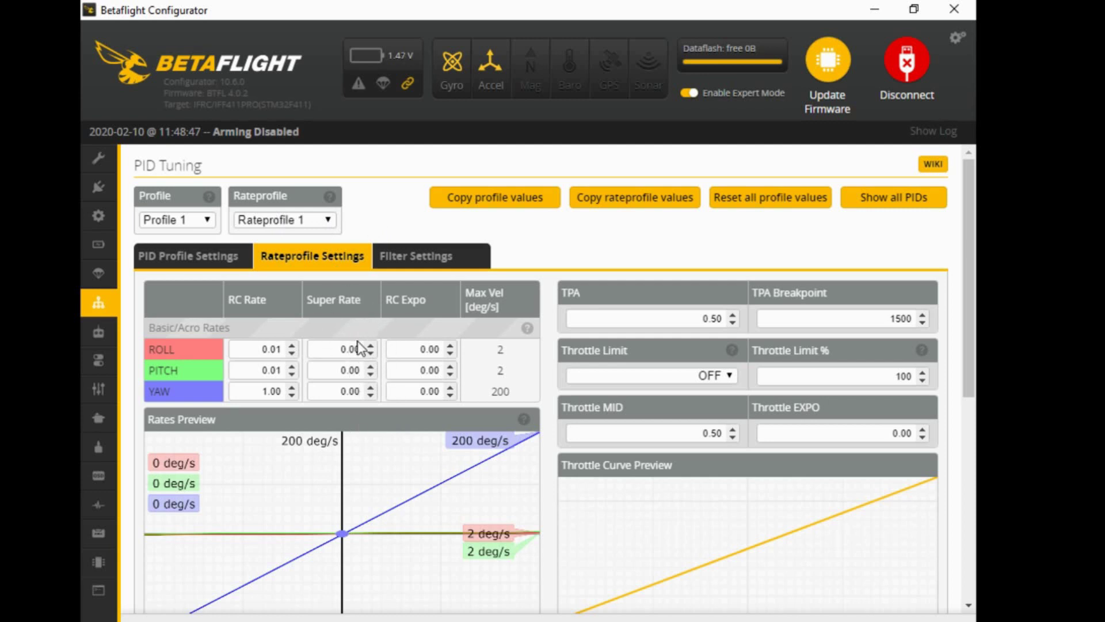
pyautogui.click(329, 221)
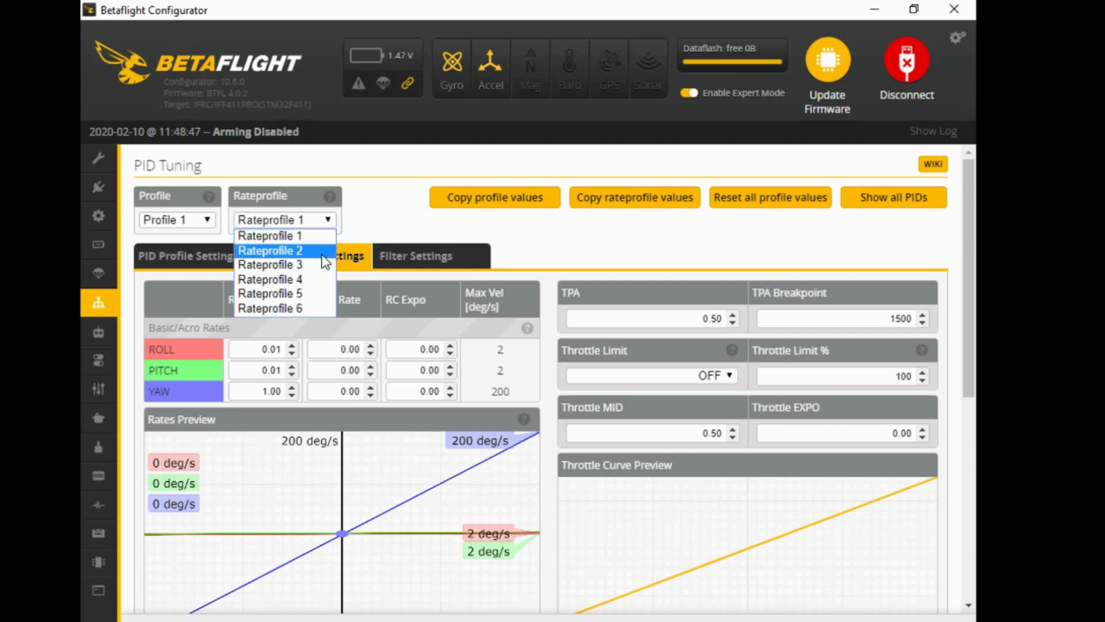
pyautogui.press('Escape')
pyautogui.press('Down')
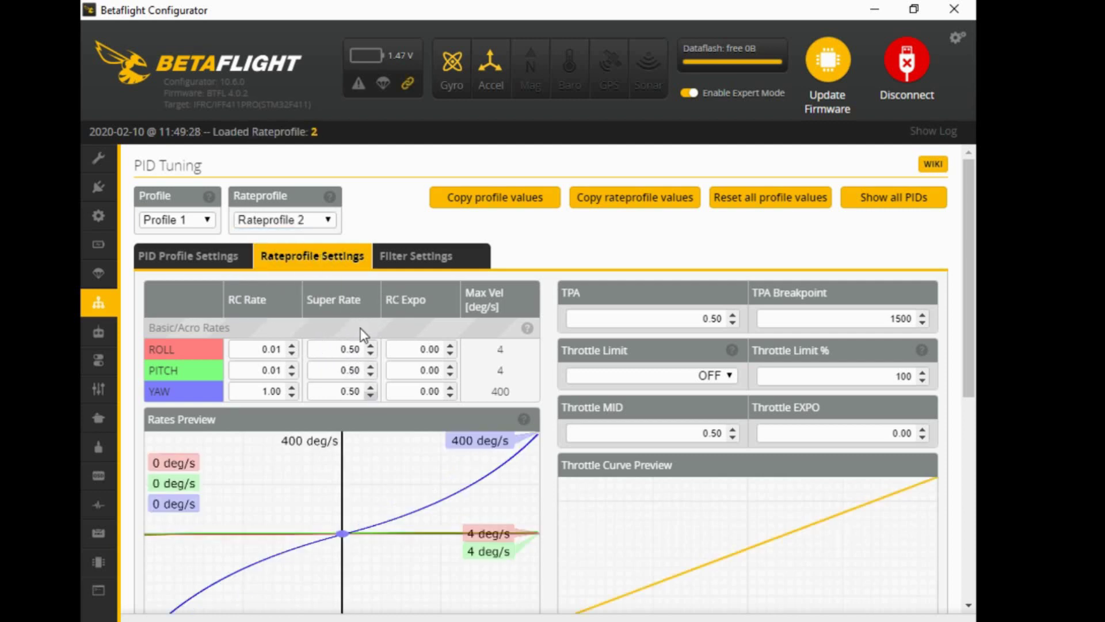
pyautogui.click(328, 219)
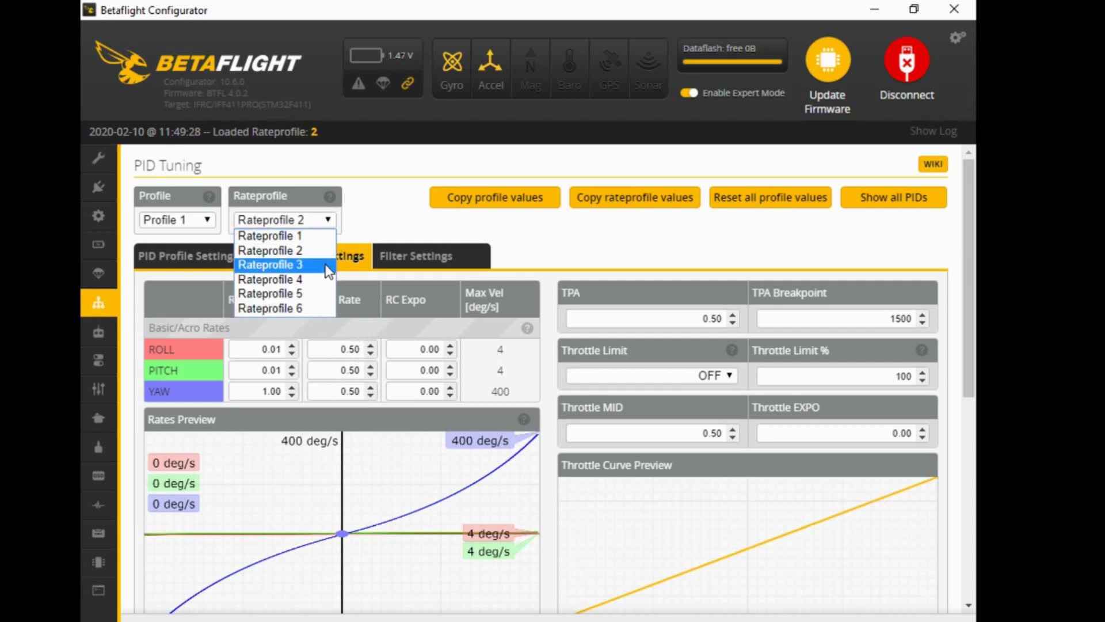
pyautogui.press('Escape')
pyautogui.press('Down')
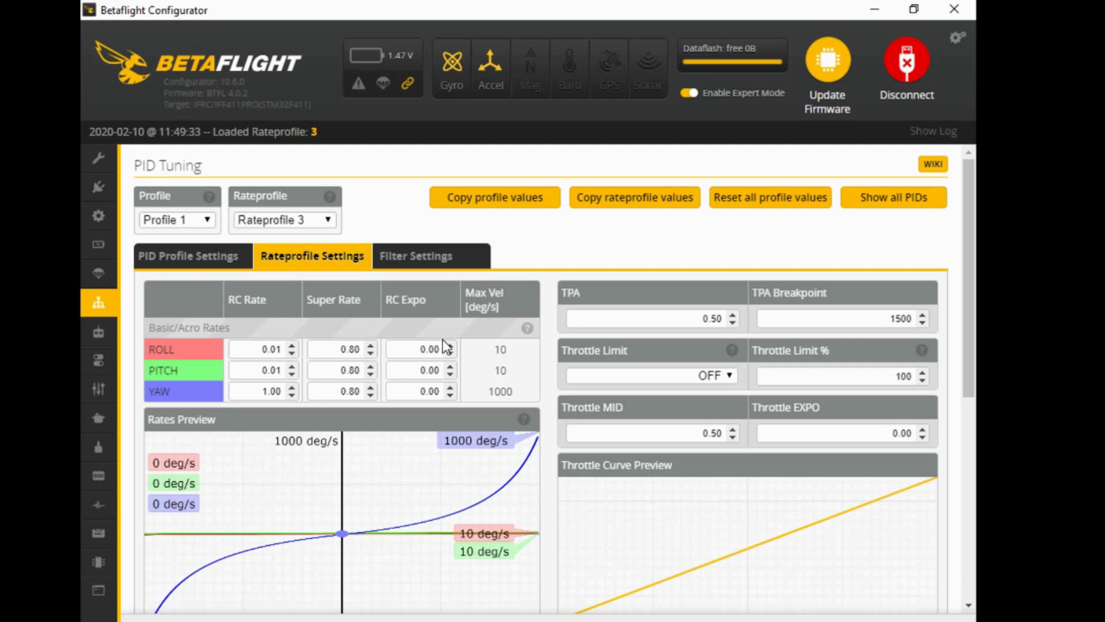
pyautogui.click(330, 229)
pyautogui.click(317, 233)
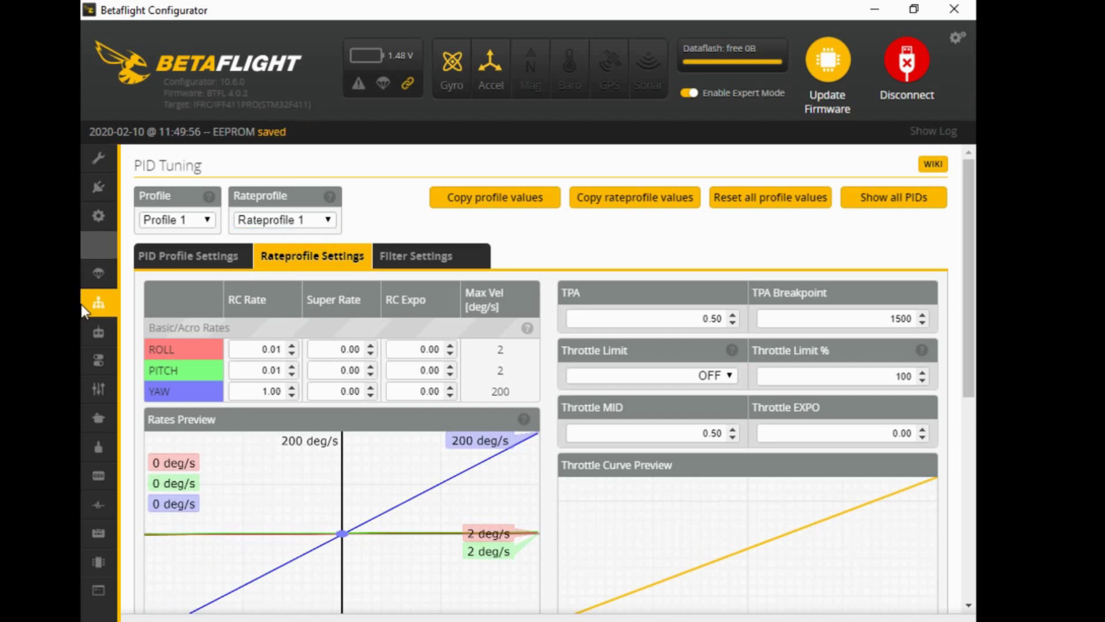
# Step: Go to Adjustments via Receiver and switch off the first row's AUX 4 OSD Profile Selection adjustment
pyautogui.click(100, 333)
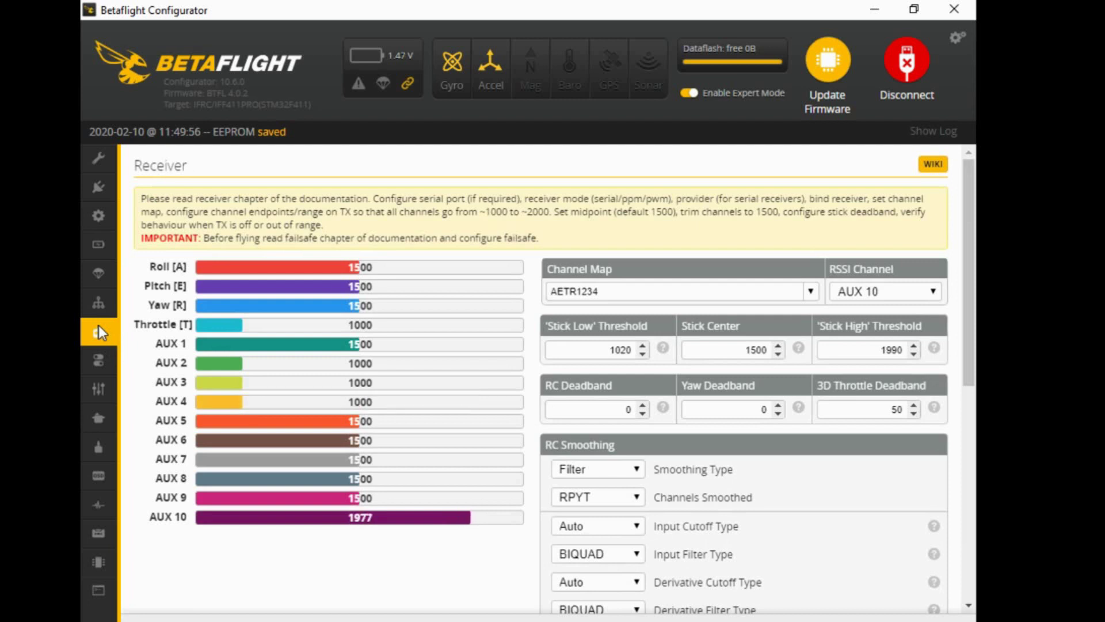
pyautogui.click(100, 390)
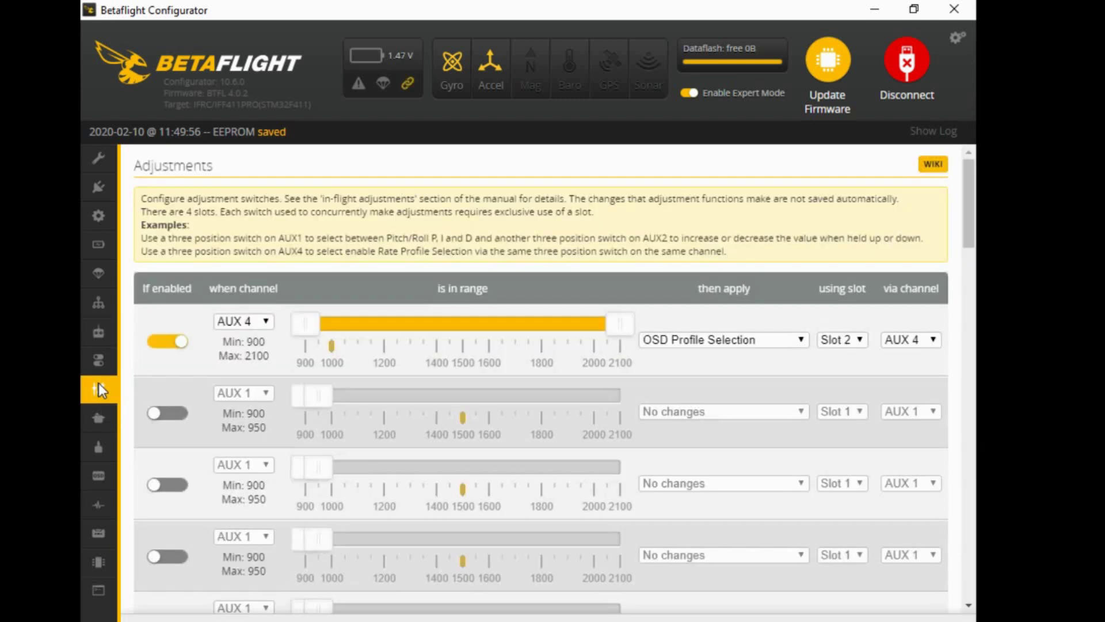
pyautogui.click(180, 346)
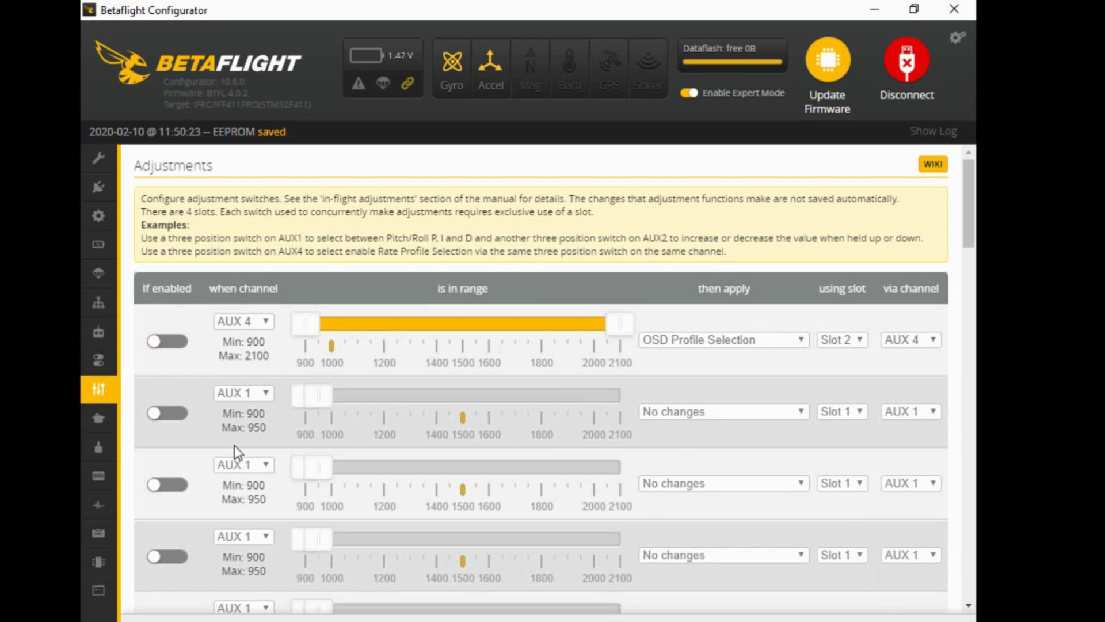
# Step: Reload the Adjustments list through the Receiver page so the first row resets to AUX 1, No changes
pyautogui.click(101, 334)
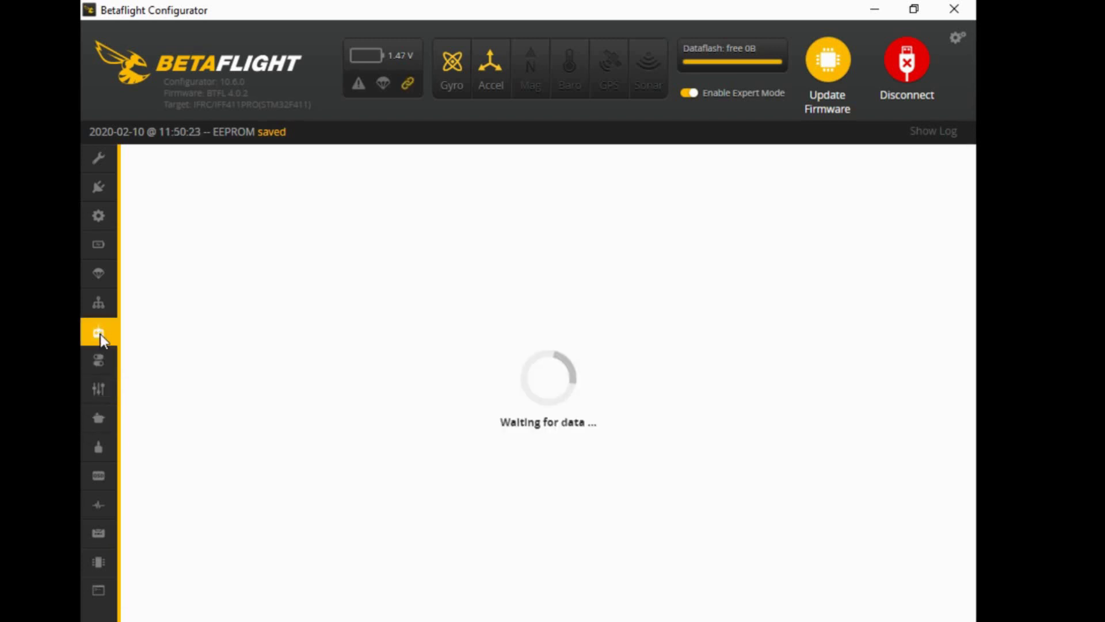
pyautogui.click(100, 390)
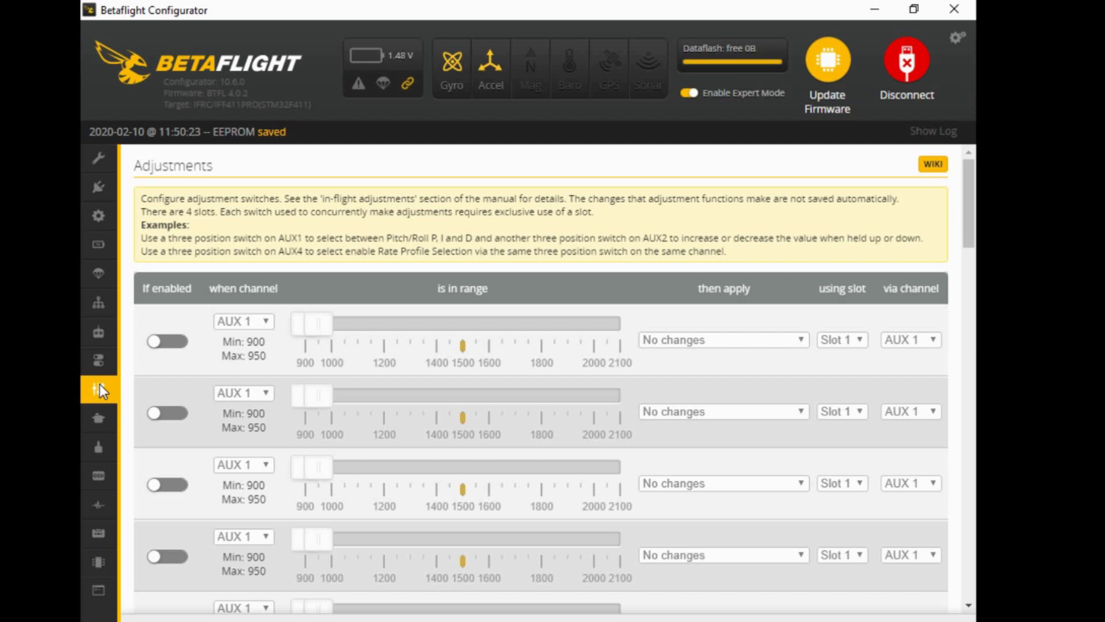
# Step: Enable the first three adjustment ranges and make each one trigger on AUX 4
pyautogui.click(167, 343)
pyautogui.click(172, 411)
pyautogui.click(173, 485)
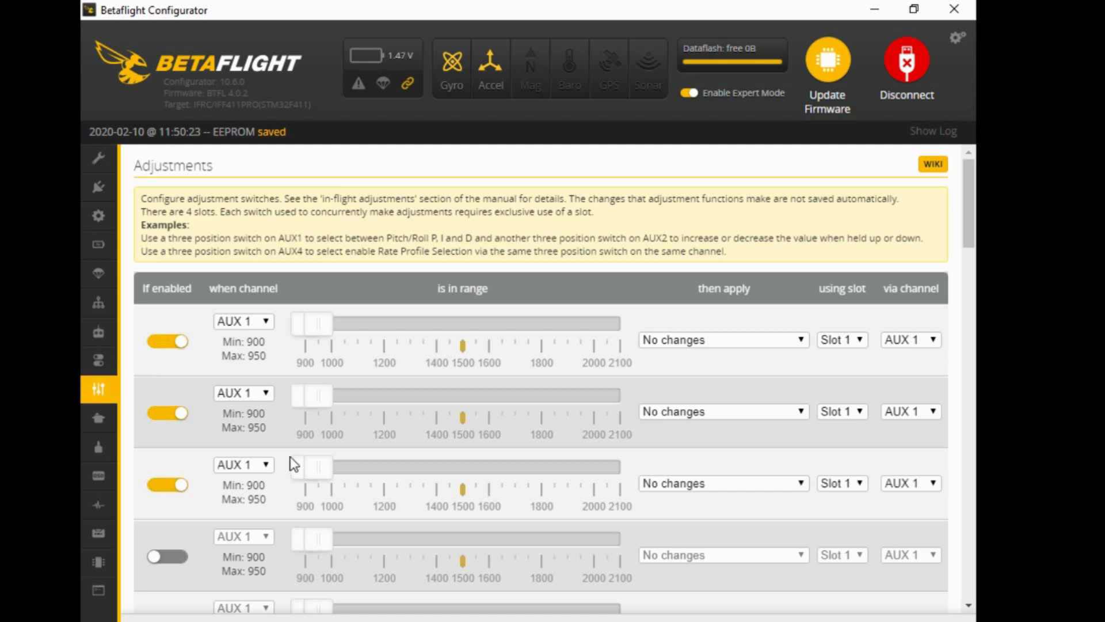
pyautogui.click(261, 320)
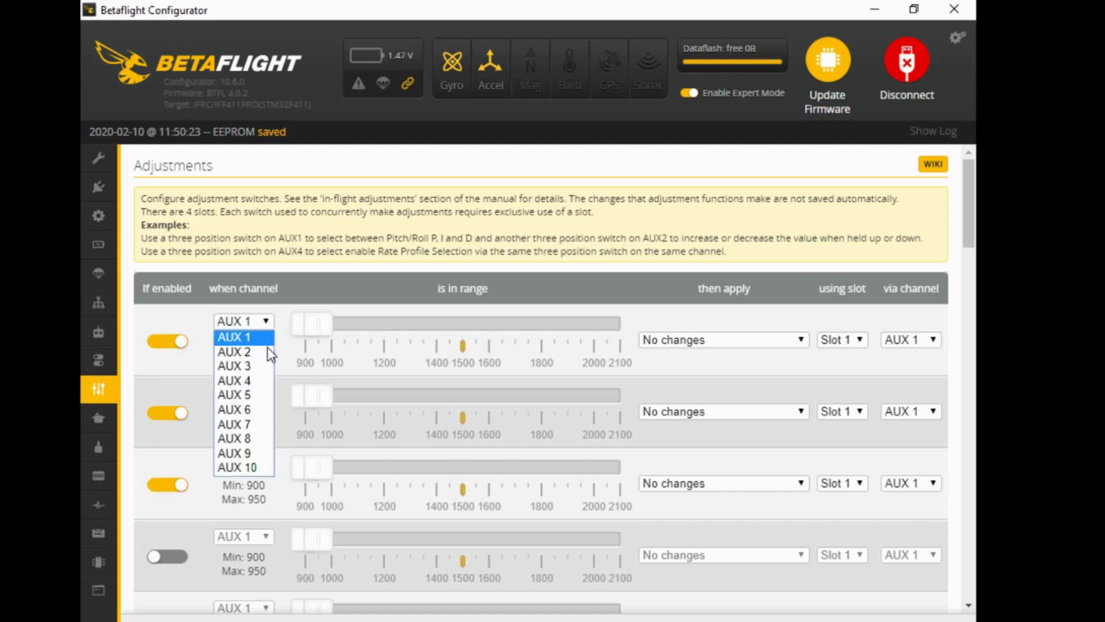
pyautogui.click(257, 380)
pyautogui.click(266, 396)
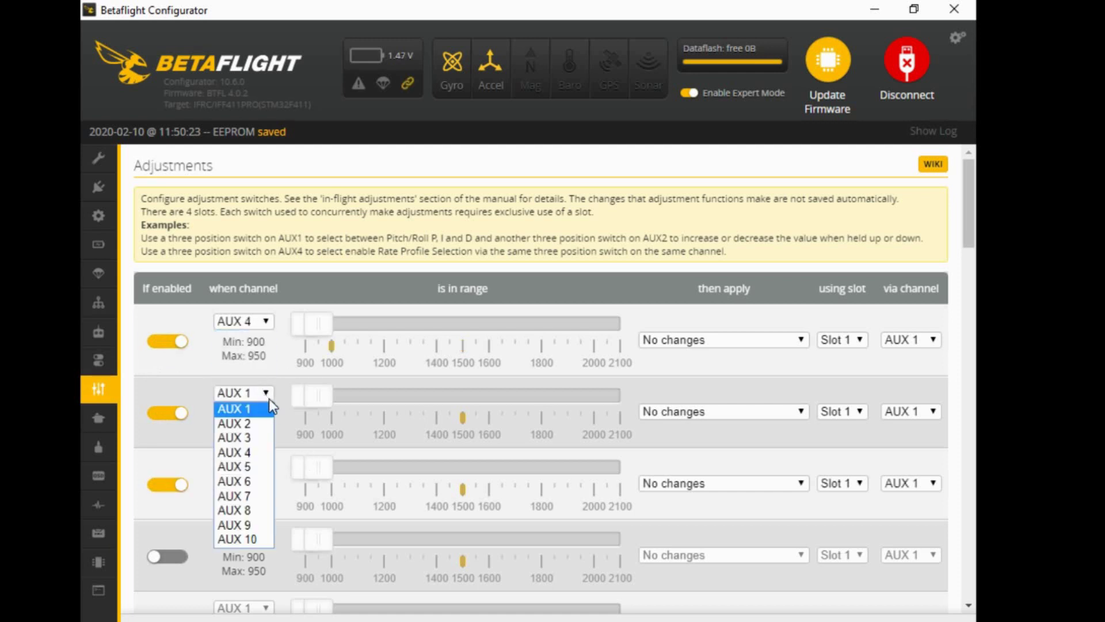
pyautogui.click(258, 452)
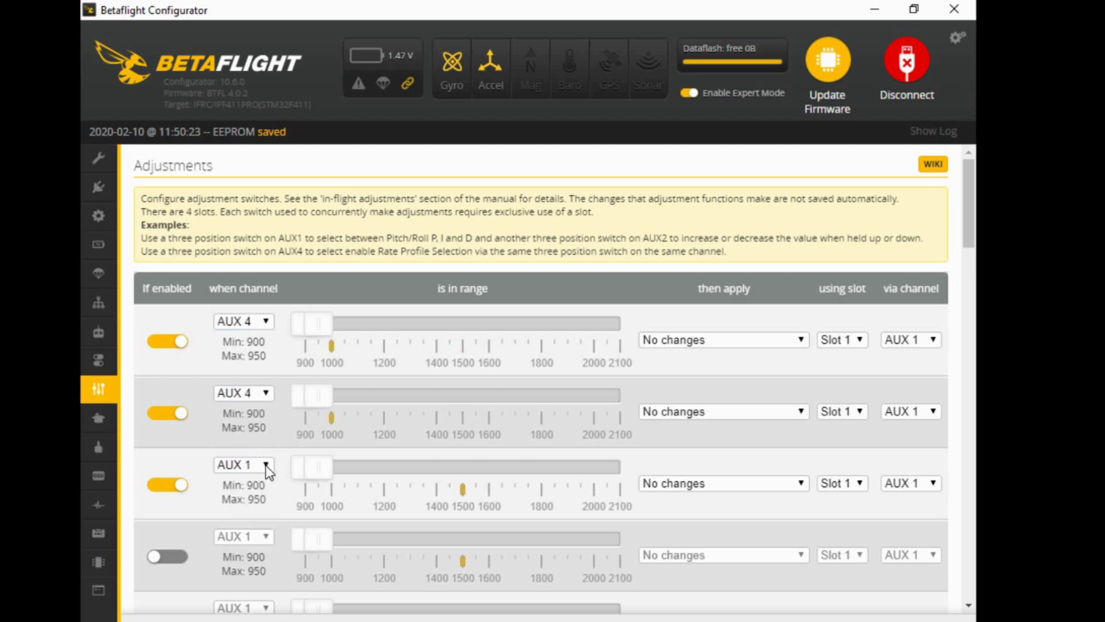
pyautogui.click(265, 465)
pyautogui.click(258, 523)
# Step: Set all three rows to apply their adjustment via AUX 4
pyautogui.click(928, 341)
pyautogui.click(929, 399)
pyautogui.click(927, 416)
pyautogui.click(931, 471)
pyautogui.click(930, 482)
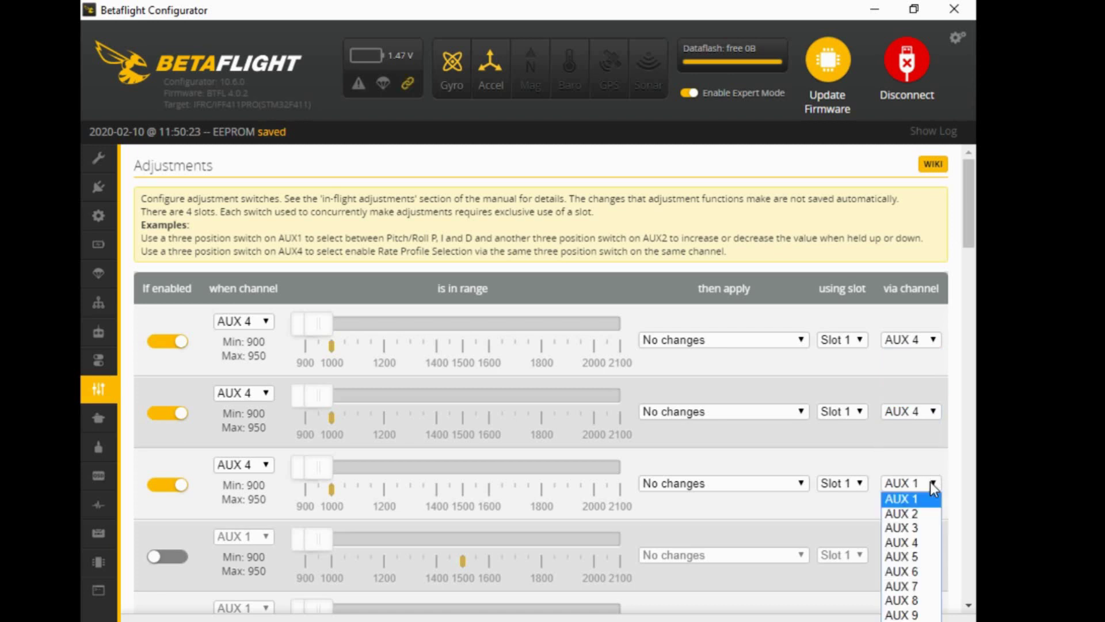
pyautogui.click(930, 541)
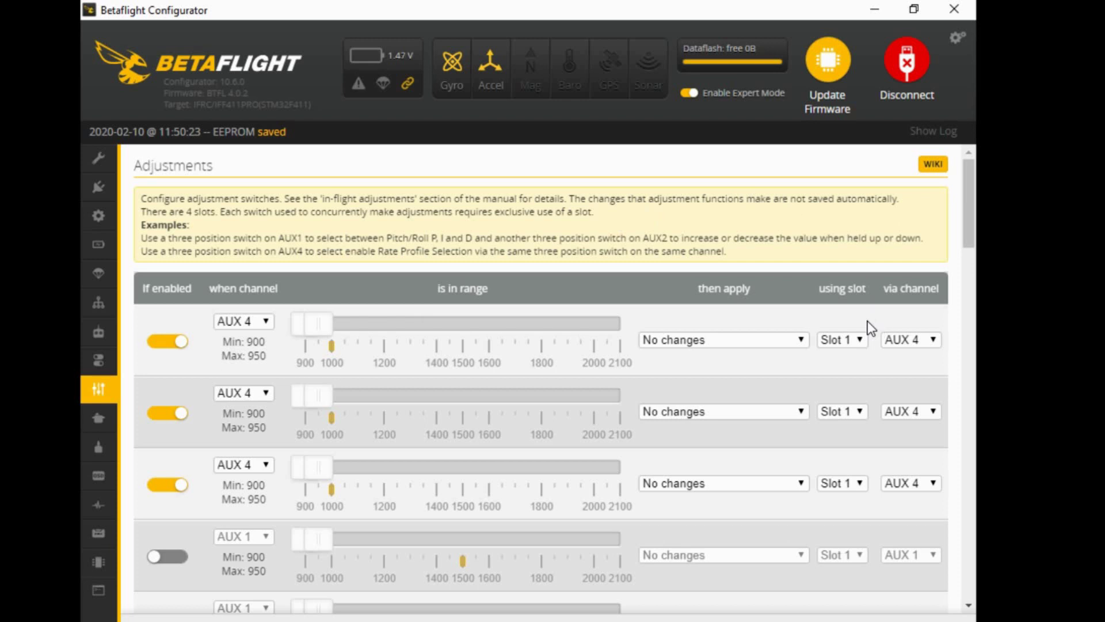
# Step: Choose Rate Profile Selection as the applied function for rows one, two and three
pyautogui.click(800, 341)
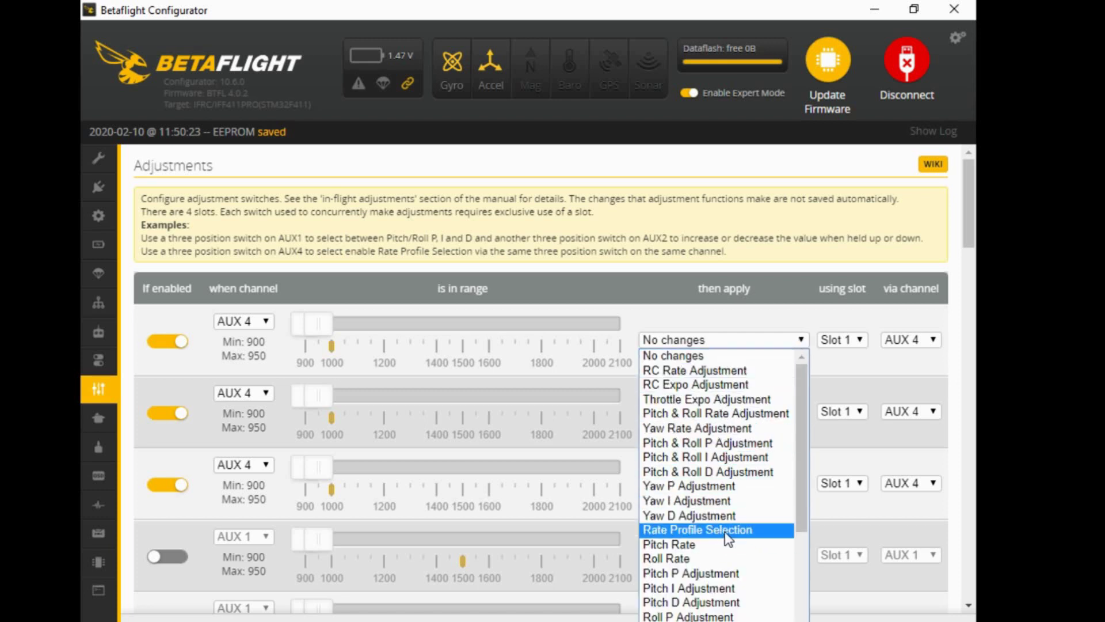
pyautogui.scroll(-3, 754, 457)
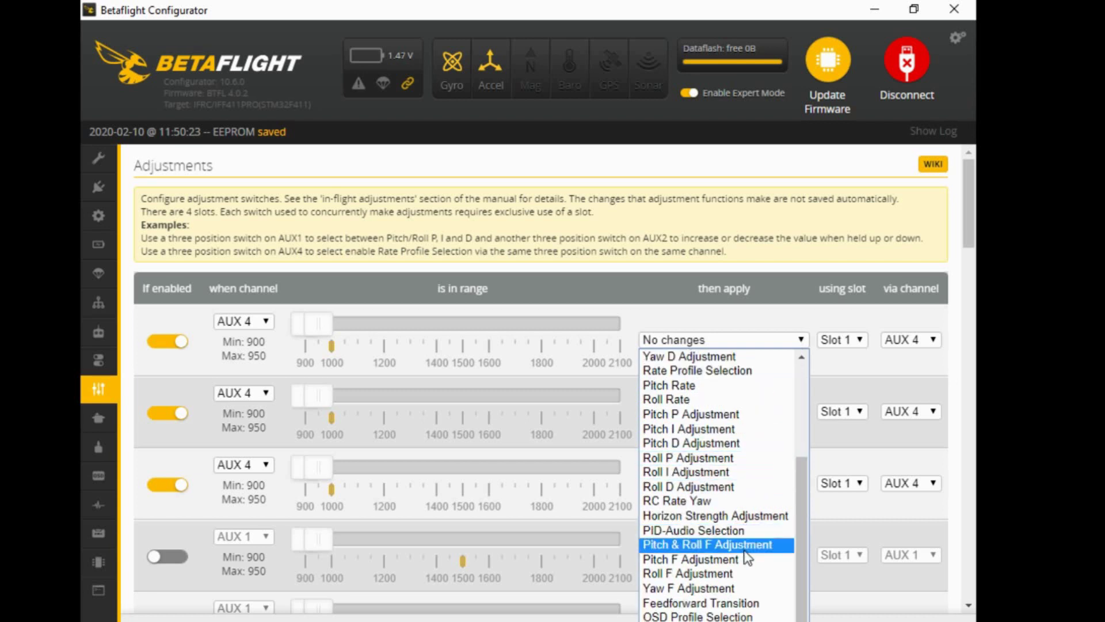
pyautogui.scroll(3, 742, 526)
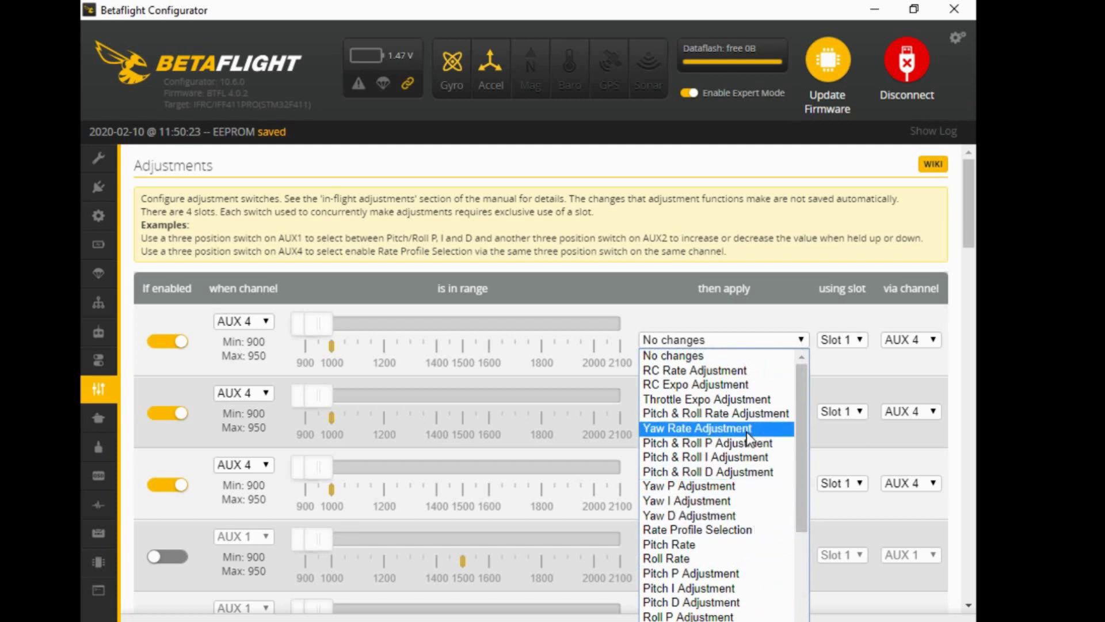
pyautogui.click(761, 530)
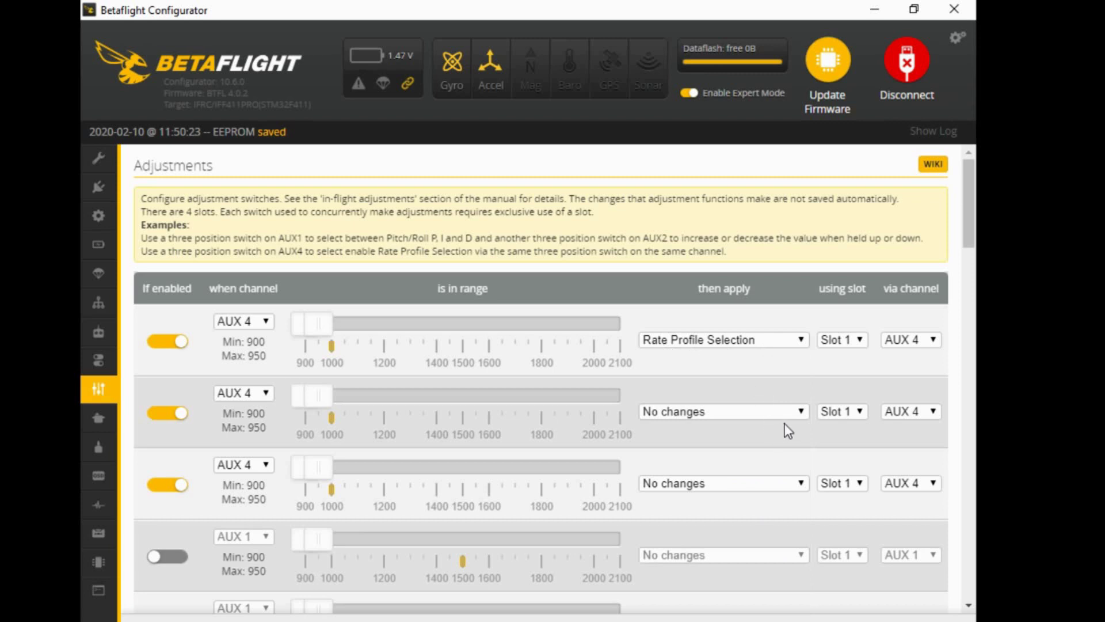
pyautogui.click(789, 410)
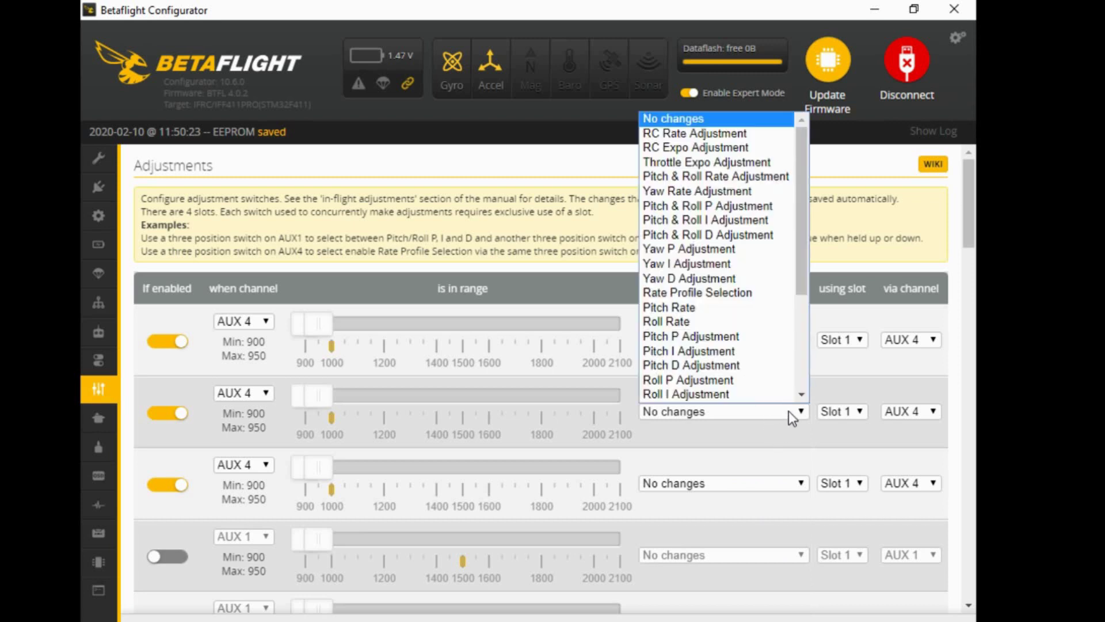
pyautogui.click(760, 293)
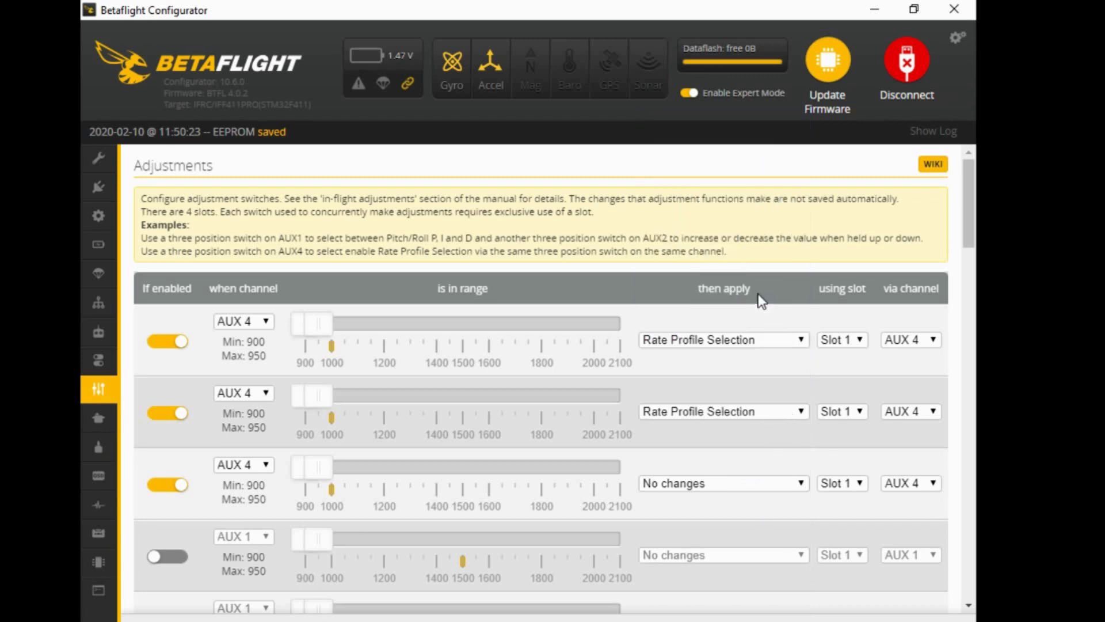
pyautogui.click(785, 482)
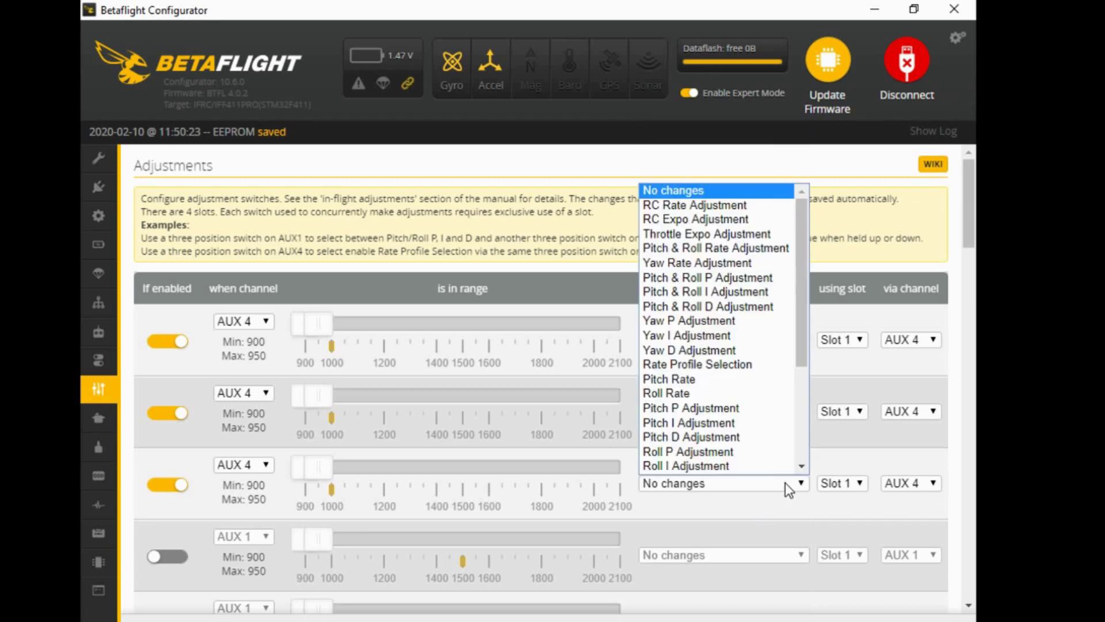
pyautogui.click(764, 366)
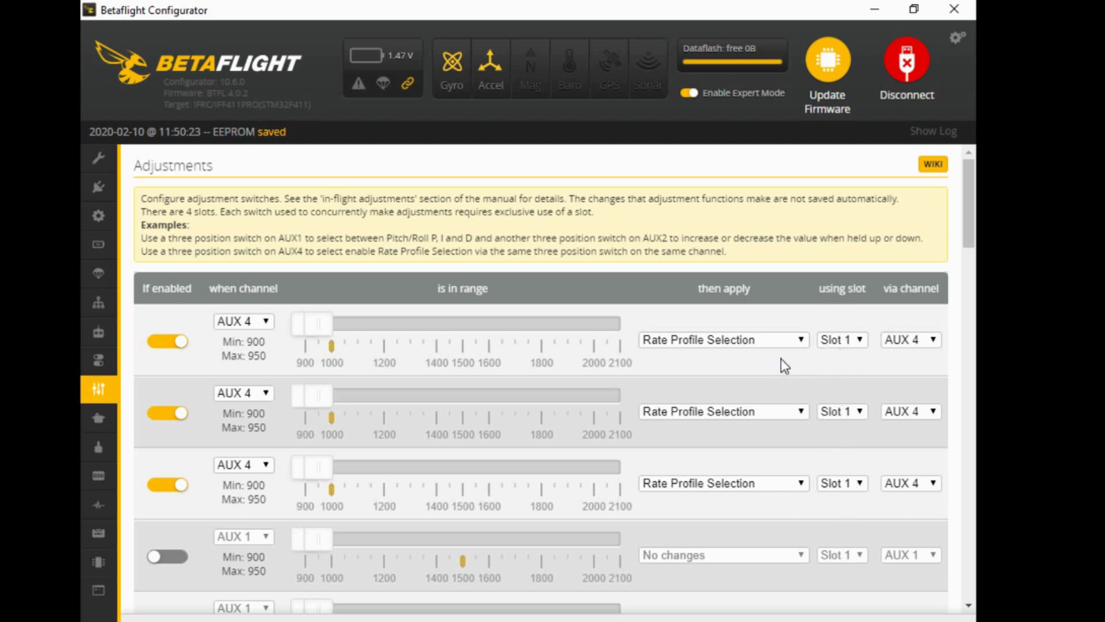
# Step: Assign rows two and three to Slot 2 and Slot 3, and extend row one's range to 900–1250
pyautogui.click(861, 417)
pyautogui.click(853, 440)
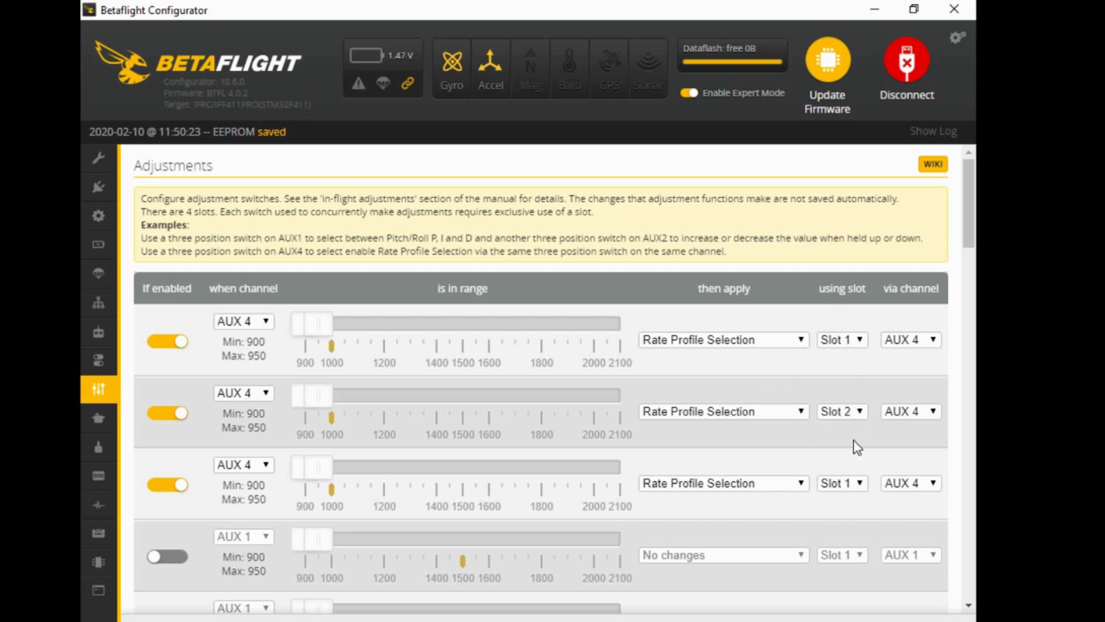
pyautogui.click(859, 484)
pyautogui.click(857, 527)
pyautogui.click(403, 327)
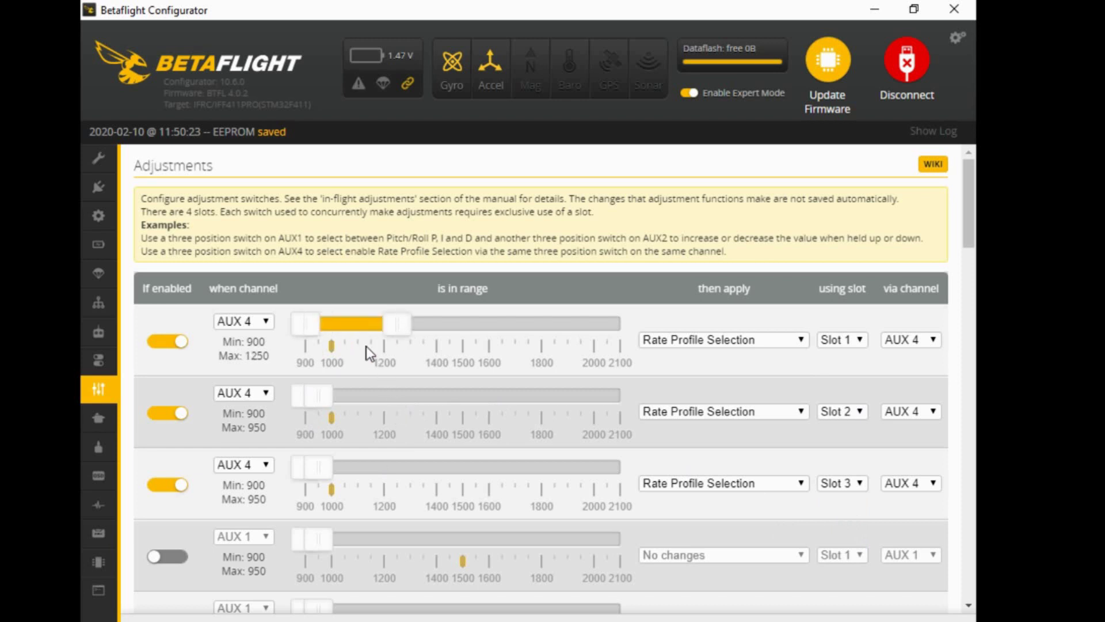
# Step: Drag the second and third range sliders so they read 900–1150 and 900–1200
pyautogui.moveTo(324, 394); pyautogui.dragTo(379, 394)
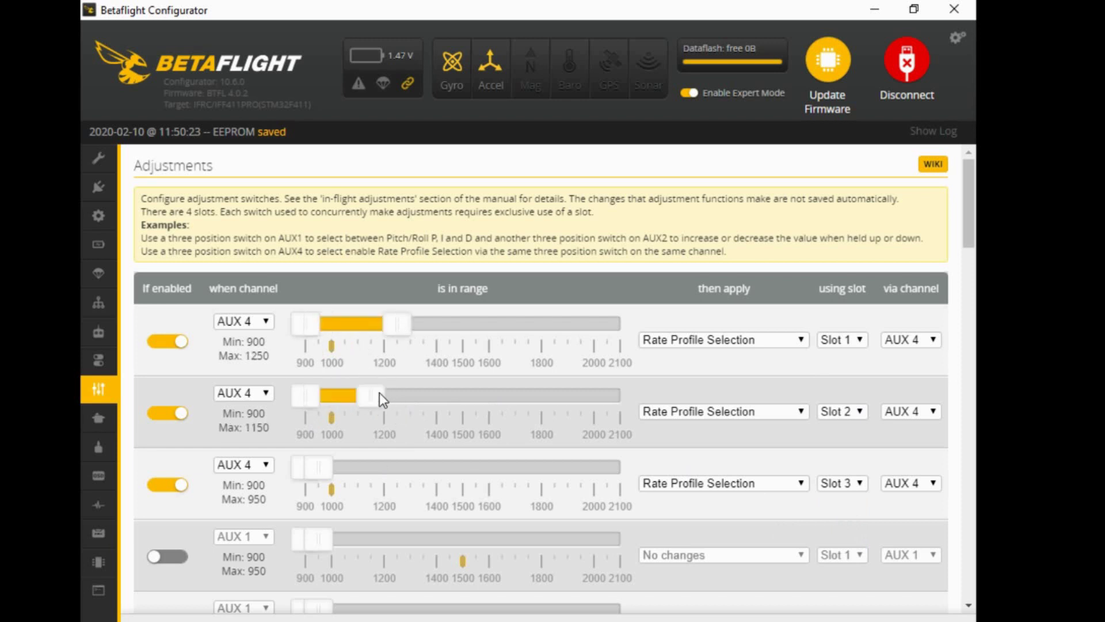
pyautogui.moveTo(329, 462); pyautogui.dragTo(595, 458)
pyautogui.moveTo(333, 398); pyautogui.dragTo(468, 419)
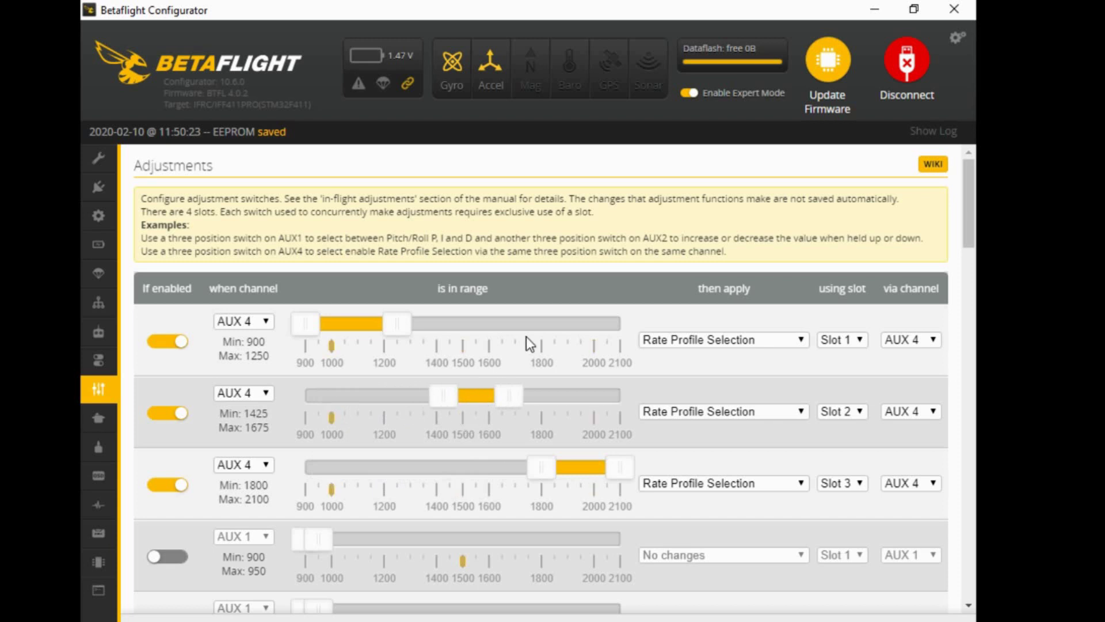
pyautogui.moveTo(474, 392); pyautogui.dragTo(288, 390)
pyautogui.moveTo(556, 469); pyautogui.dragTo(256, 471)
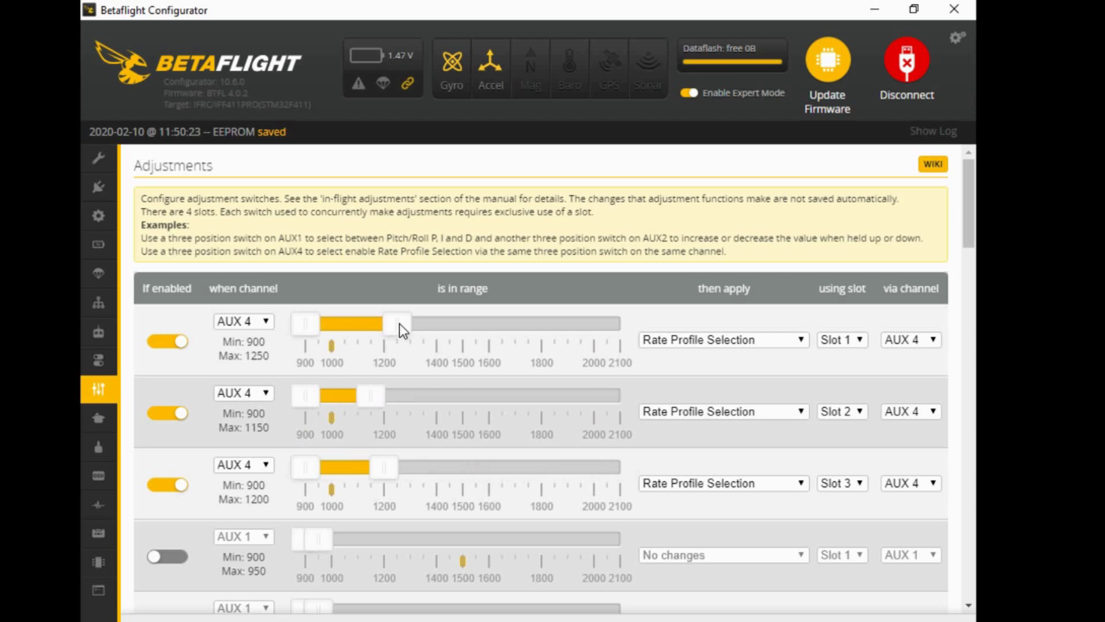
# Step: Drag the three range sliders to 900–1300, 1300–1700 and 1700–2100
pyautogui.moveTo(402, 323); pyautogui.dragTo(412, 325)
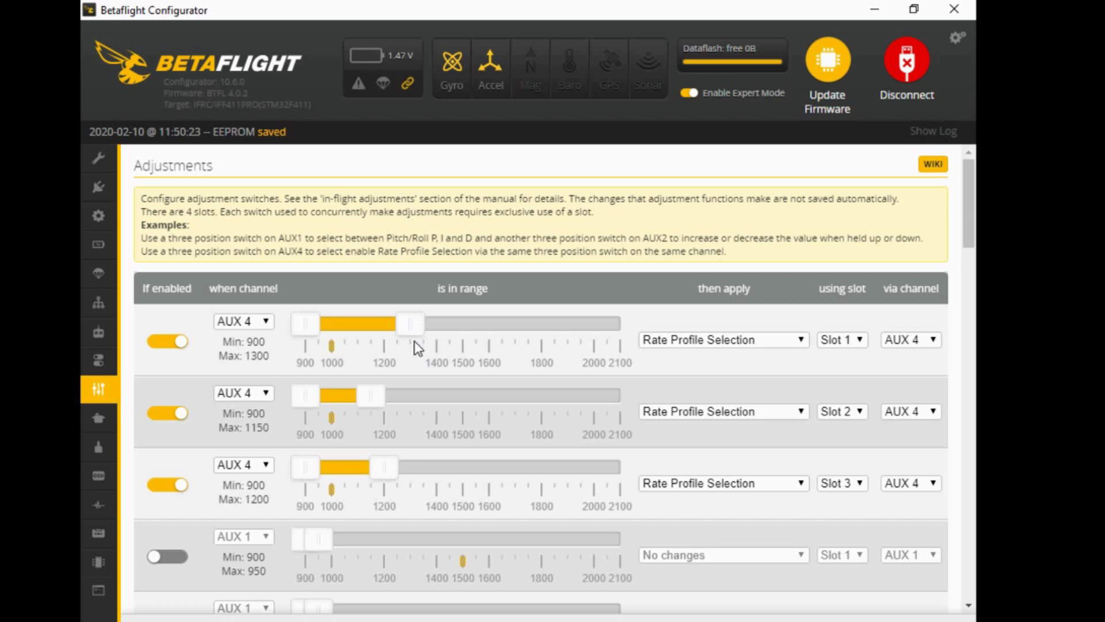
pyautogui.moveTo(372, 398); pyautogui.dragTo(413, 400)
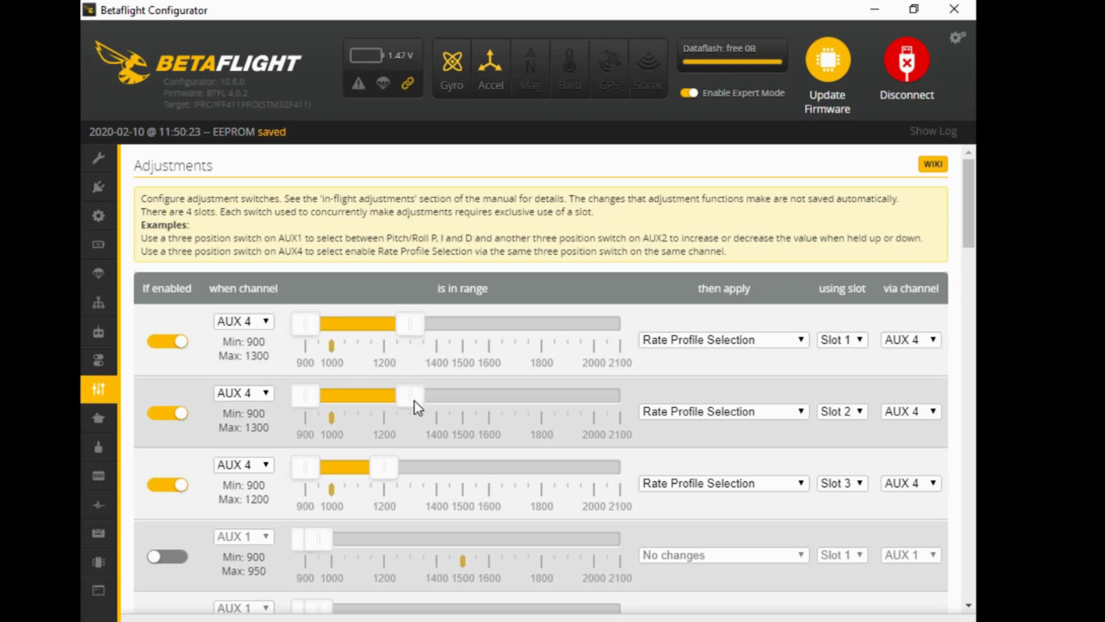
pyautogui.moveTo(402, 471); pyautogui.dragTo(415, 471)
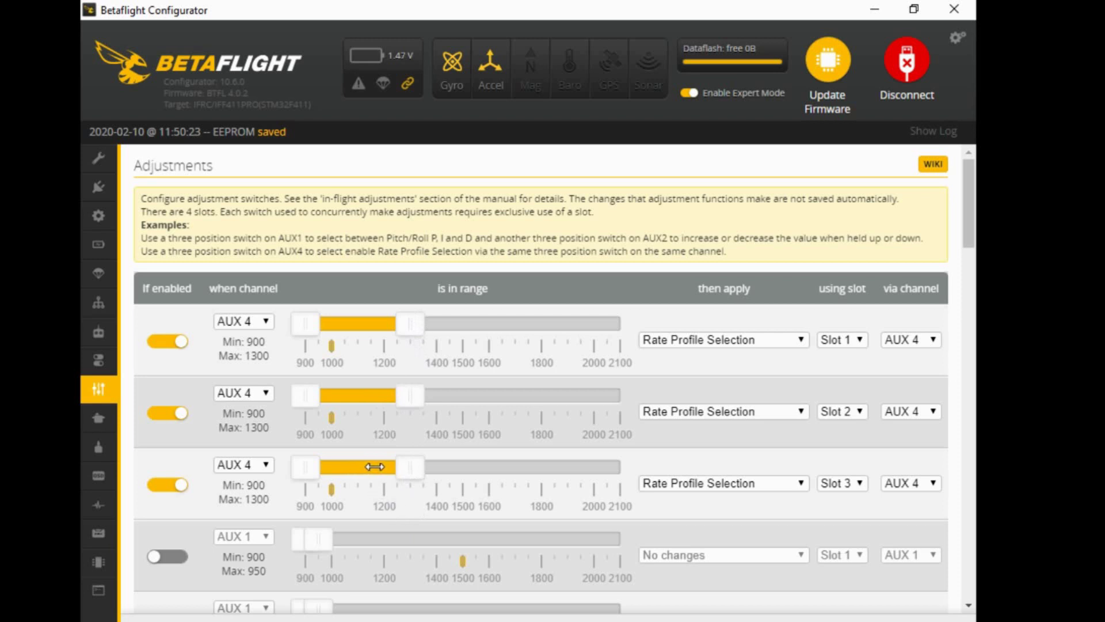
pyautogui.moveTo(374, 466); pyautogui.dragTo(587, 466)
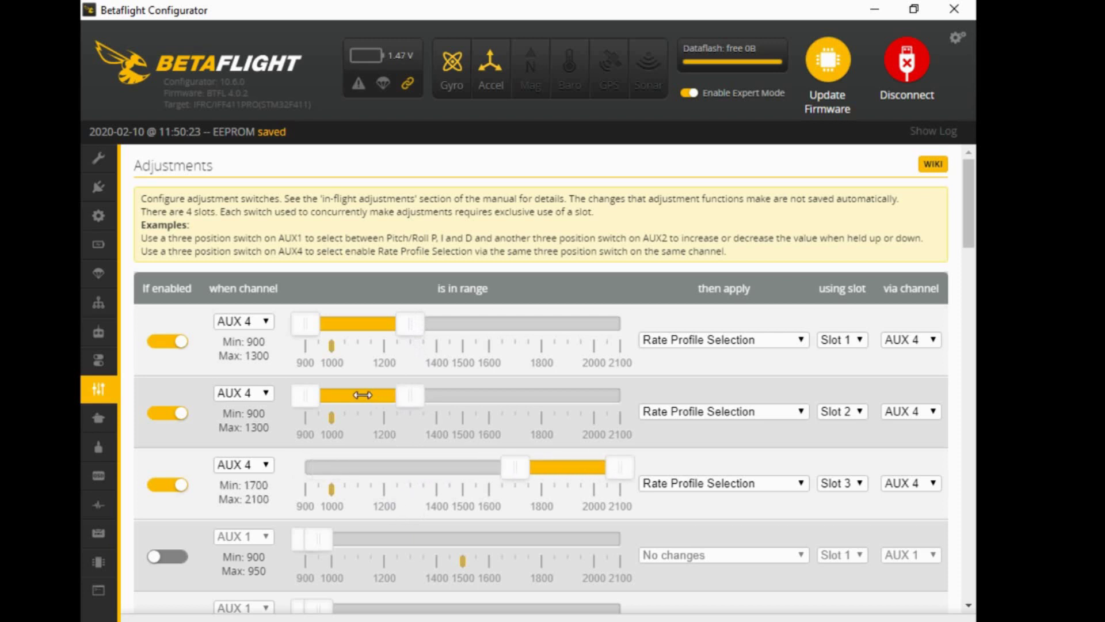
pyautogui.moveTo(363, 395); pyautogui.dragTo(461, 398)
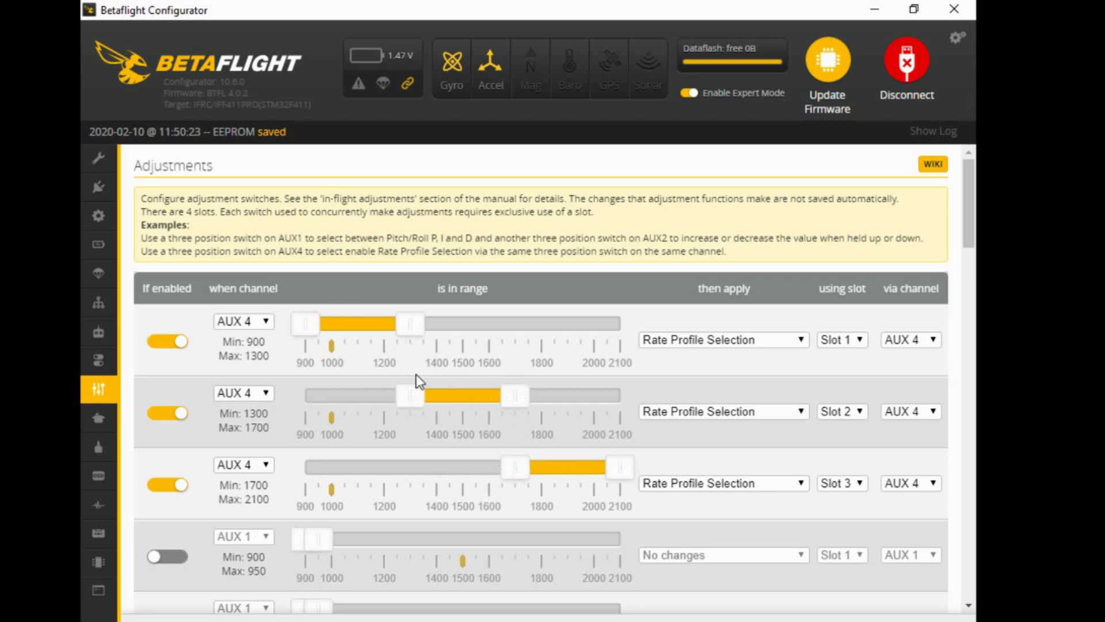
pyautogui.moveTo(410, 397); pyautogui.dragTo(470, 399)
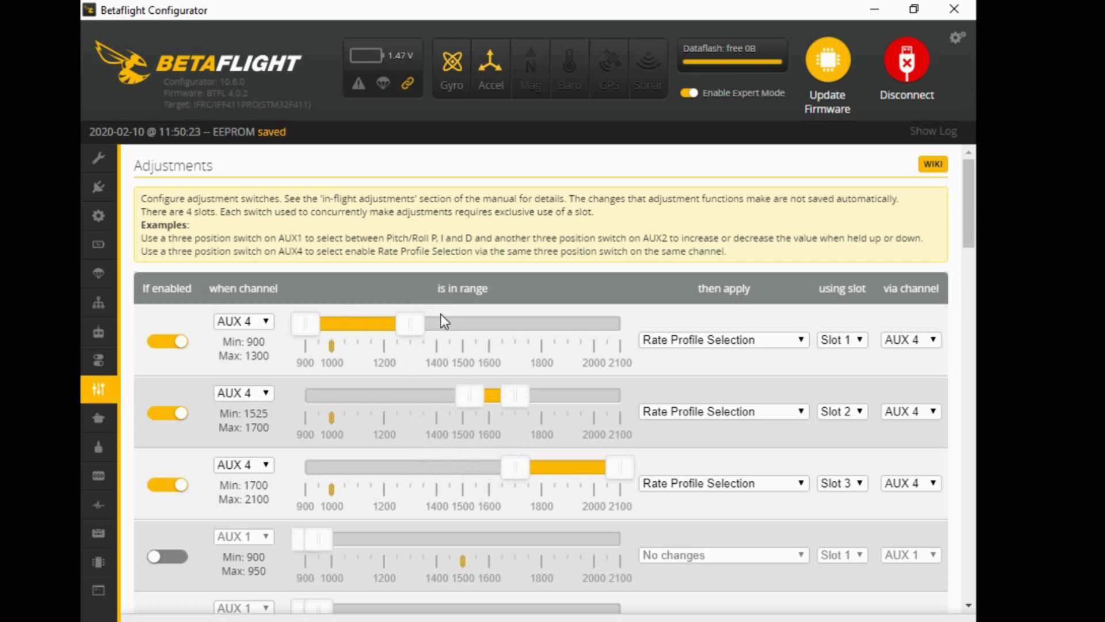
pyautogui.moveTo(467, 399); pyautogui.dragTo(409, 397)
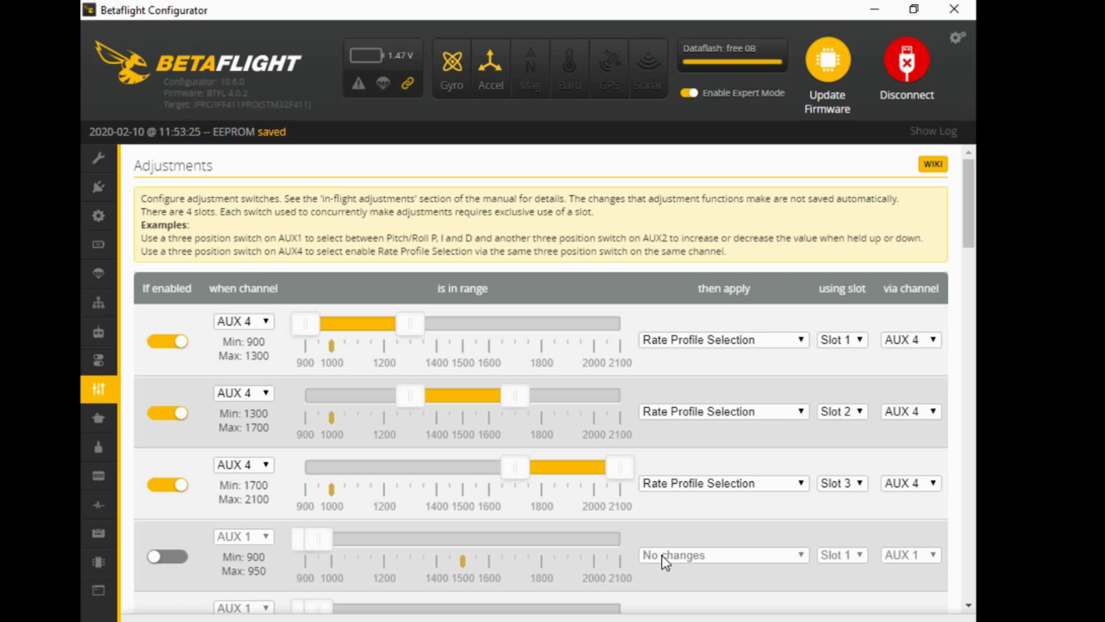
# Step: Show the Rateprofile Settings tab on the PID Tuning page
pyautogui.click(101, 305)
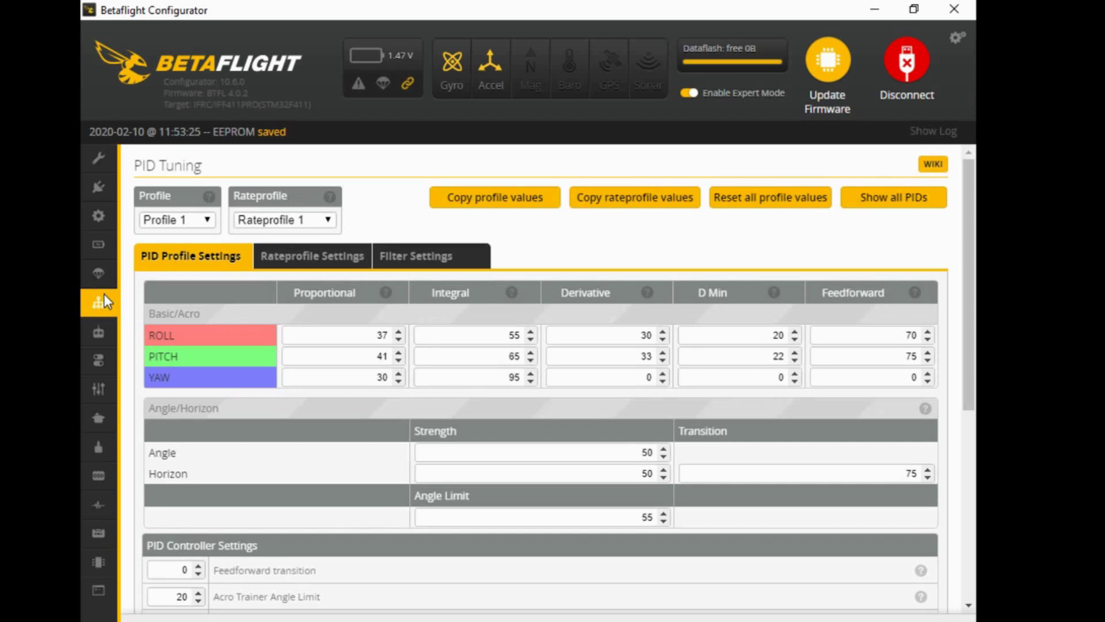
pyautogui.click(328, 260)
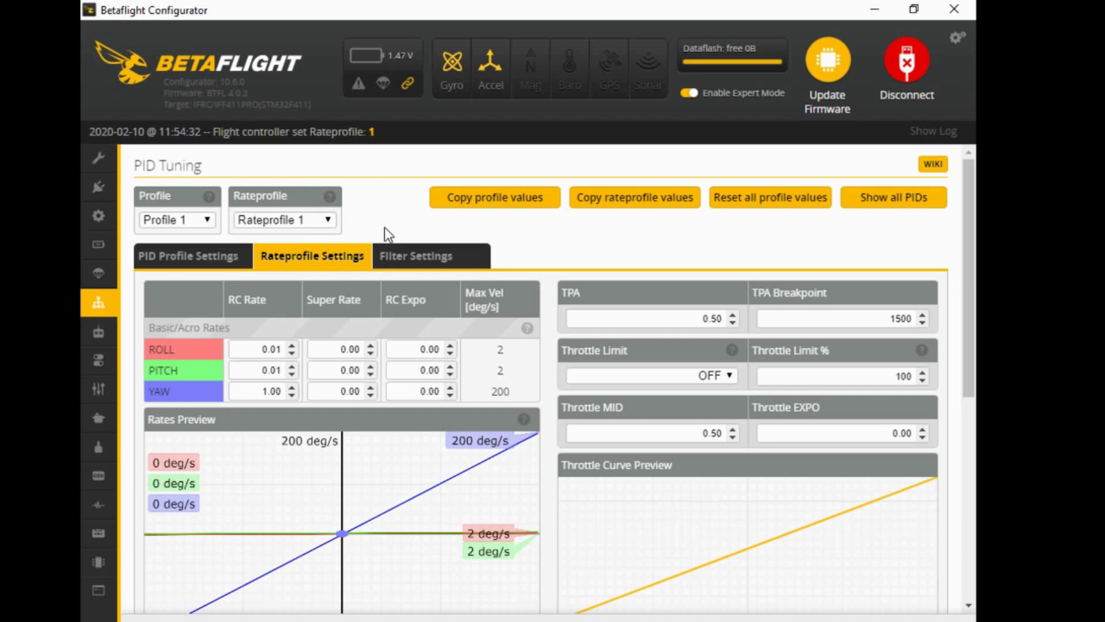
# Step: Return to the Adjustments page listing the three AUX 4 Rate Profile Selection ranges
pyautogui.click(97, 390)
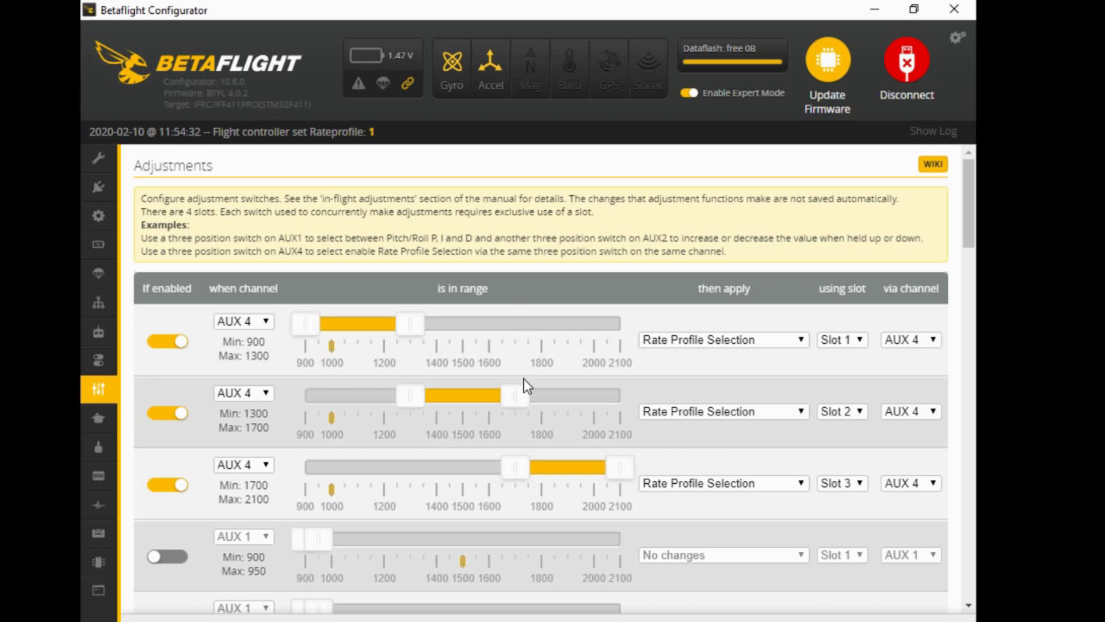
pyautogui.moveTo(519, 469); pyautogui.dragTo(564, 471)
pyautogui.moveTo(514, 401); pyautogui.dragTo(497, 399)
pyautogui.moveTo(422, 401); pyautogui.dragTo(436, 403)
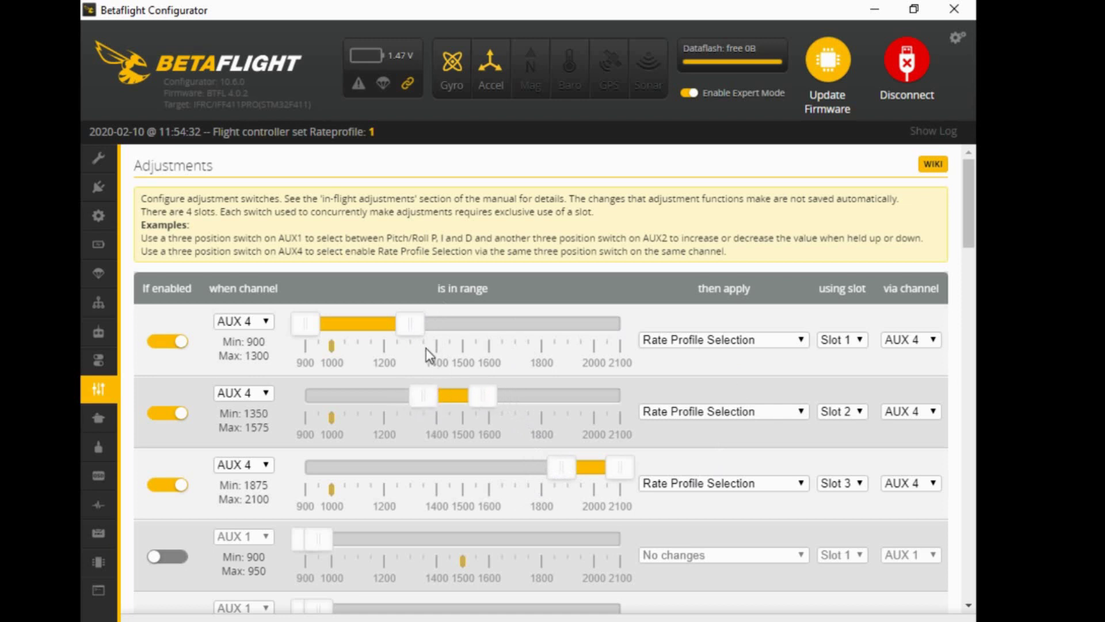
pyautogui.moveTo(410, 324); pyautogui.dragTo(375, 322)
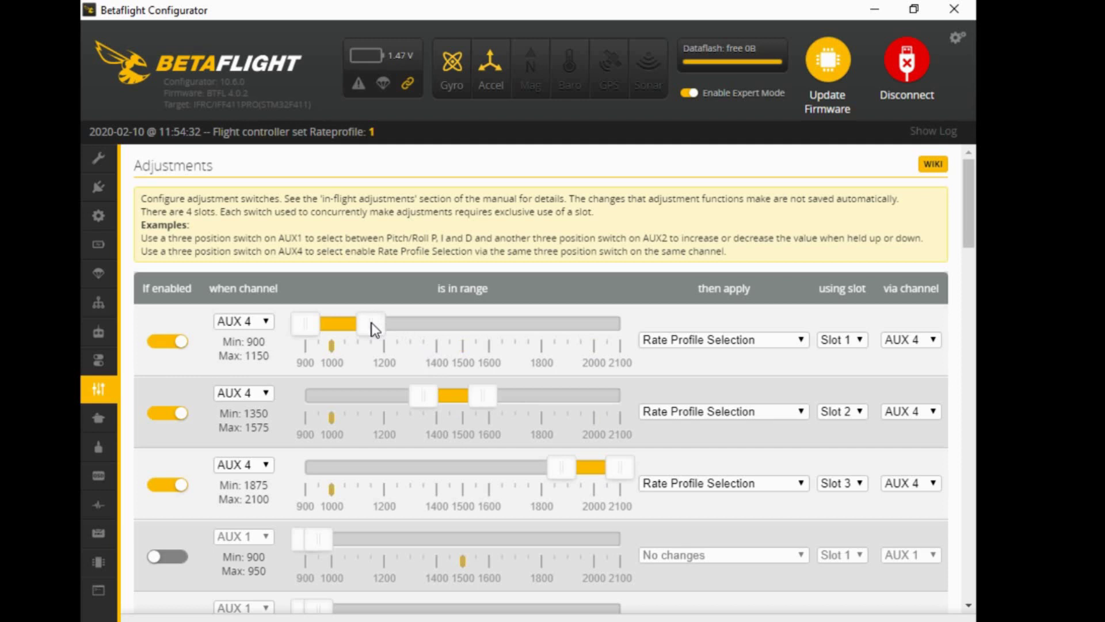
pyautogui.moveTo(371, 326); pyautogui.dragTo(410, 325)
pyautogui.moveTo(424, 397); pyautogui.dragTo(411, 397)
pyautogui.moveTo(482, 398); pyautogui.dragTo(513, 402)
pyautogui.moveTo(549, 473); pyautogui.dragTo(522, 473)
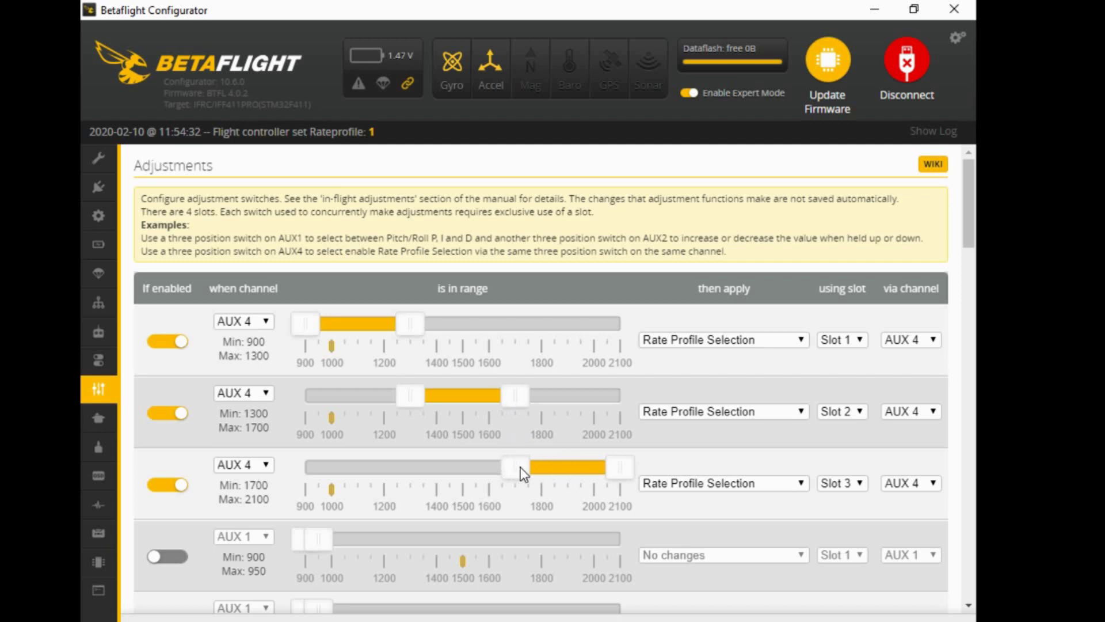